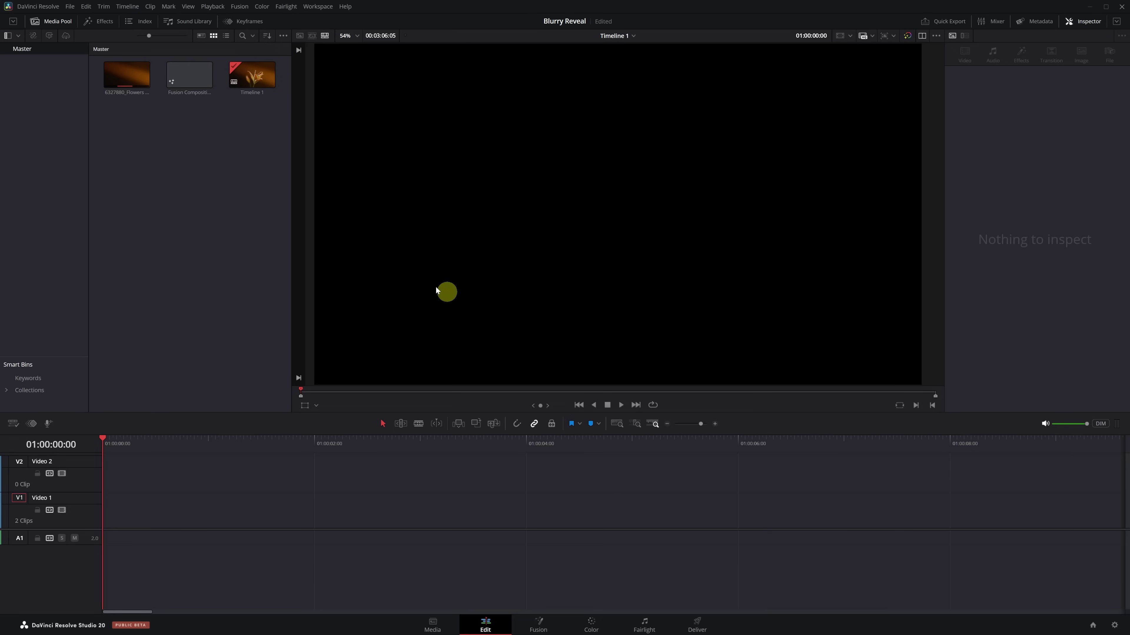
Place the Fusion composition at the start of the Video 1 track and open it on the Fusion page.
{"action": "left_click_drag", "start_coordinate": [184, 76], "coordinate": [134, 505]}
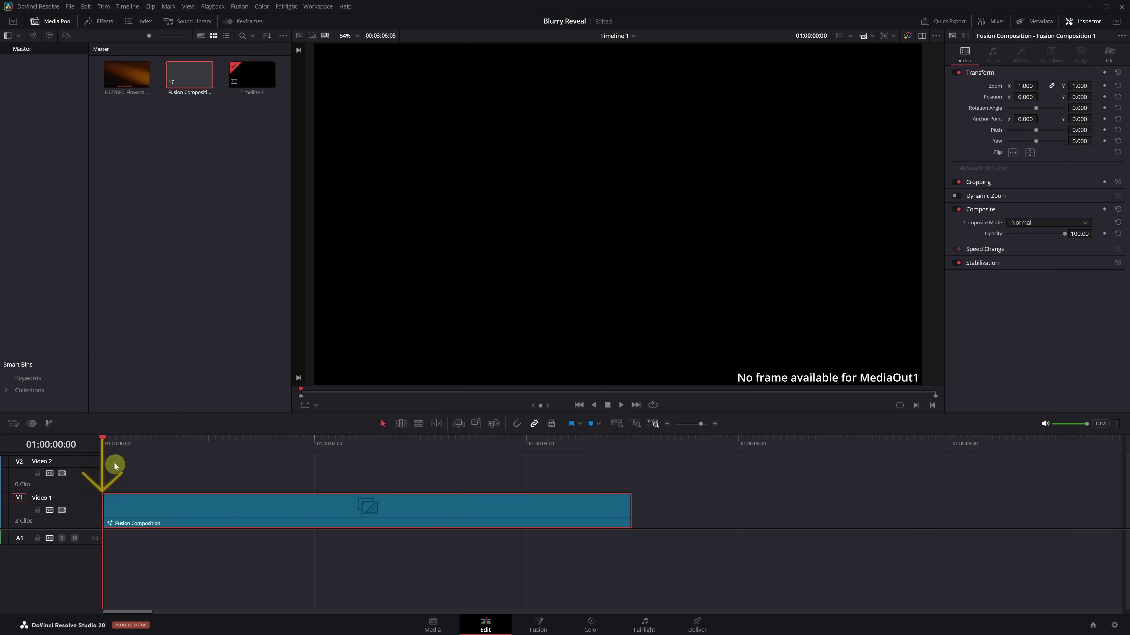
{"action": "left_click_drag", "start_coordinate": [105, 440], "coordinate": [124, 441]}
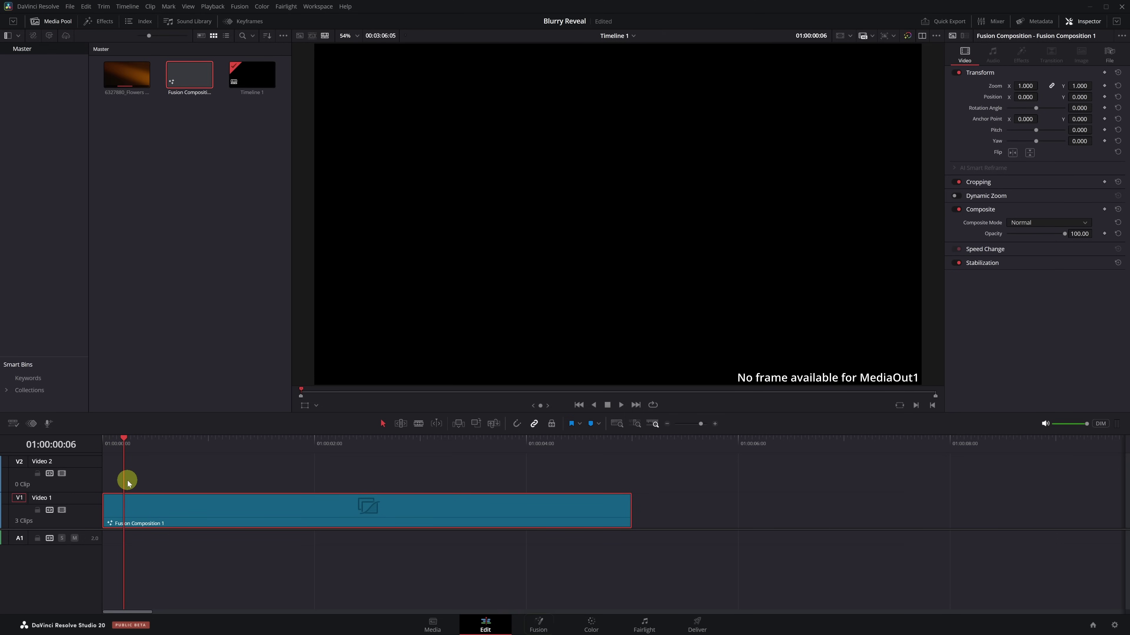
{"action": "left_click", "coordinate": [552, 629]}
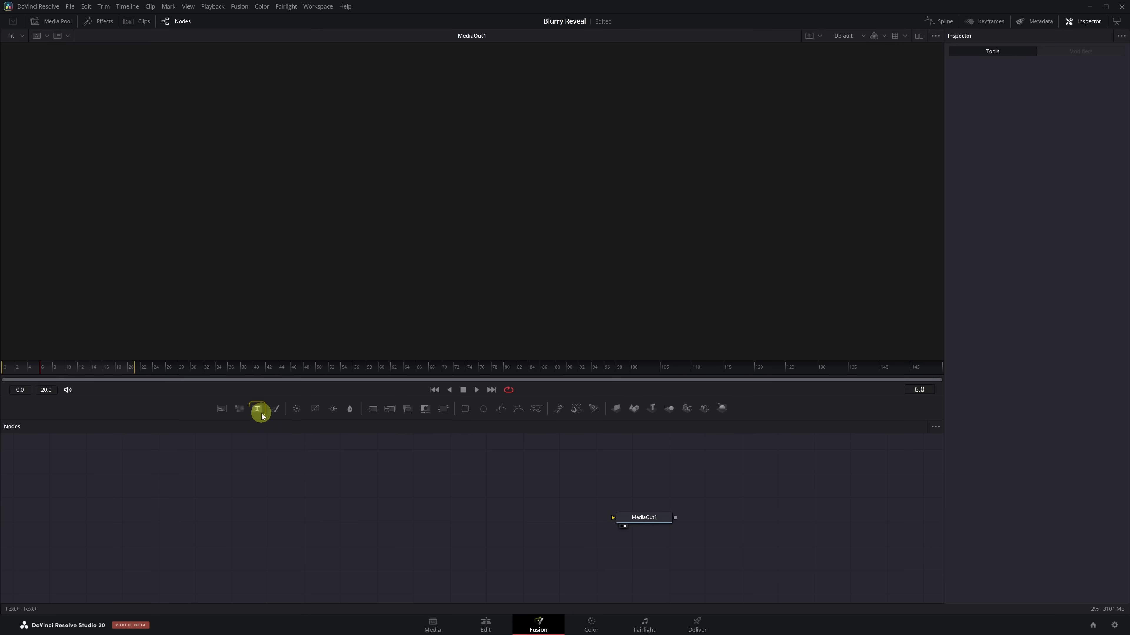
Add a Text+ node feeding MediaOut1 that reads "Blurry Reveal" at a size of 0.1772.
{"action": "left_click", "coordinate": [261, 413]}
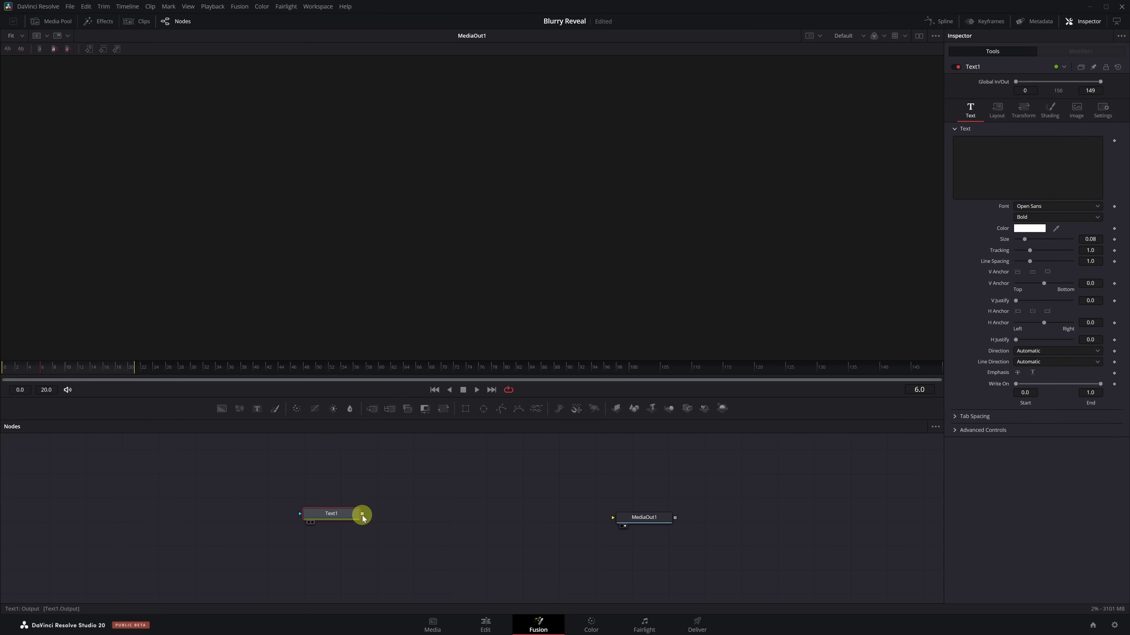
{"action": "left_click_drag", "start_coordinate": [369, 512], "coordinate": [613, 520]}
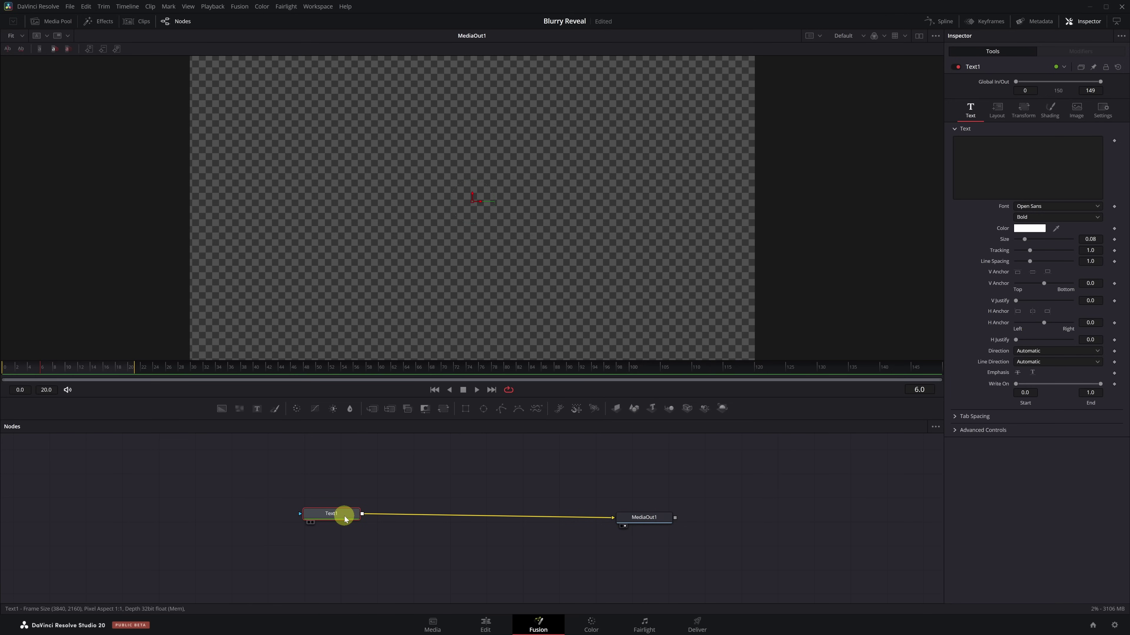
{"action": "left_click", "coordinate": [1020, 175]}
{"action": "type", "text": "Blurry Reveal"}
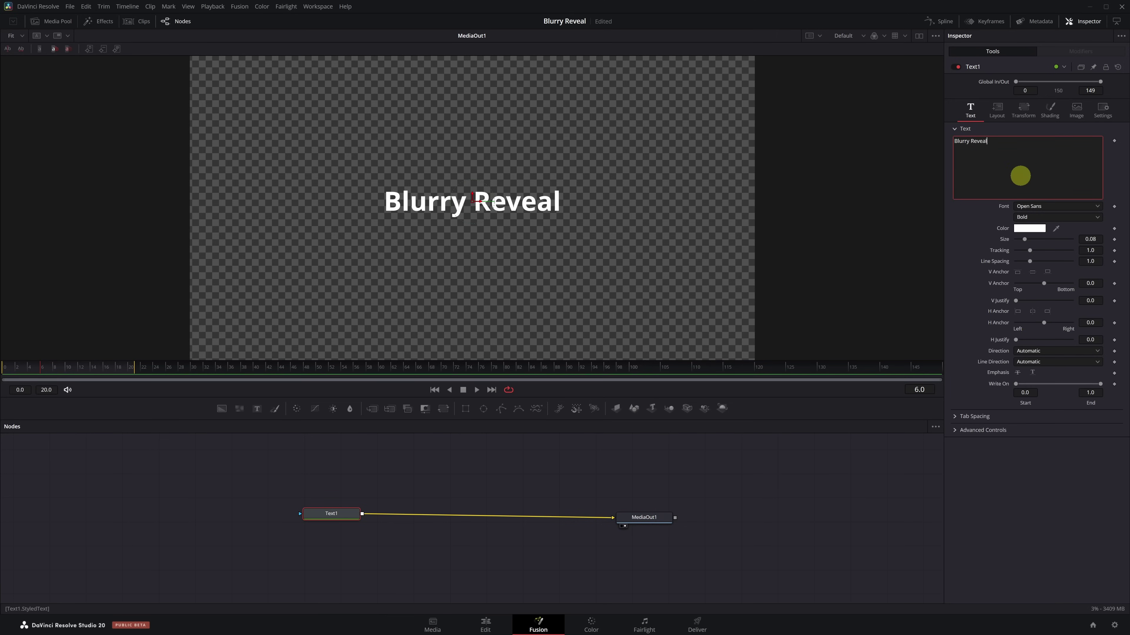
{"action": "left_click_drag", "start_coordinate": [1026, 239], "coordinate": [1037, 240]}
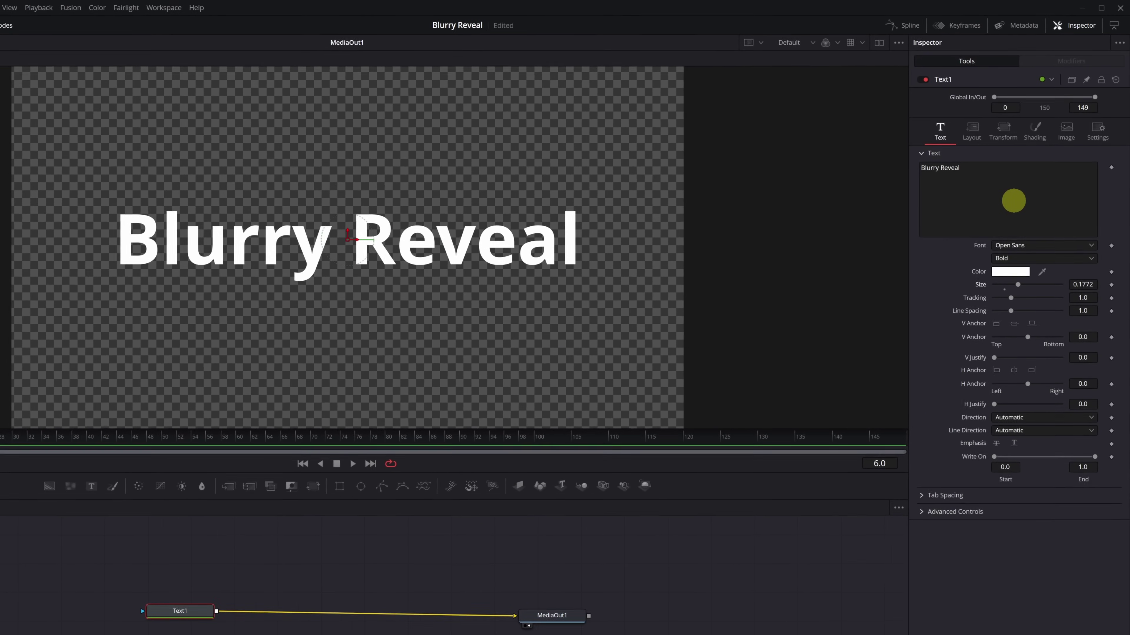
Apply a Follower modifier to the Text1 node's text and show the modifier's shading settings.
{"action": "right_click", "coordinate": [1015, 205]}
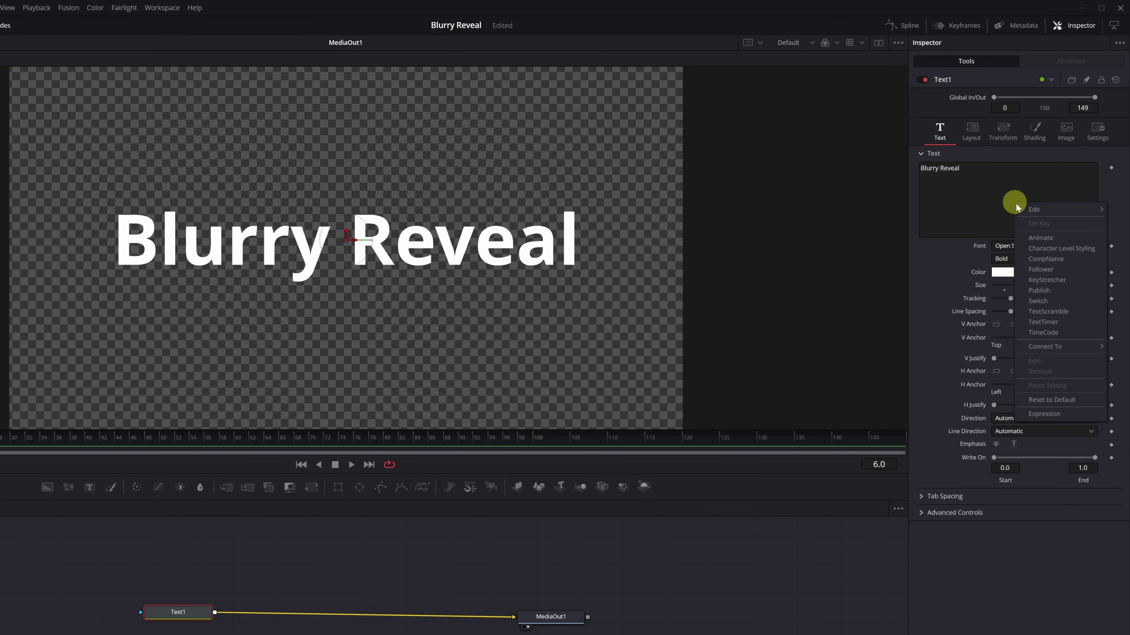
{"action": "left_click", "coordinate": [1039, 271]}
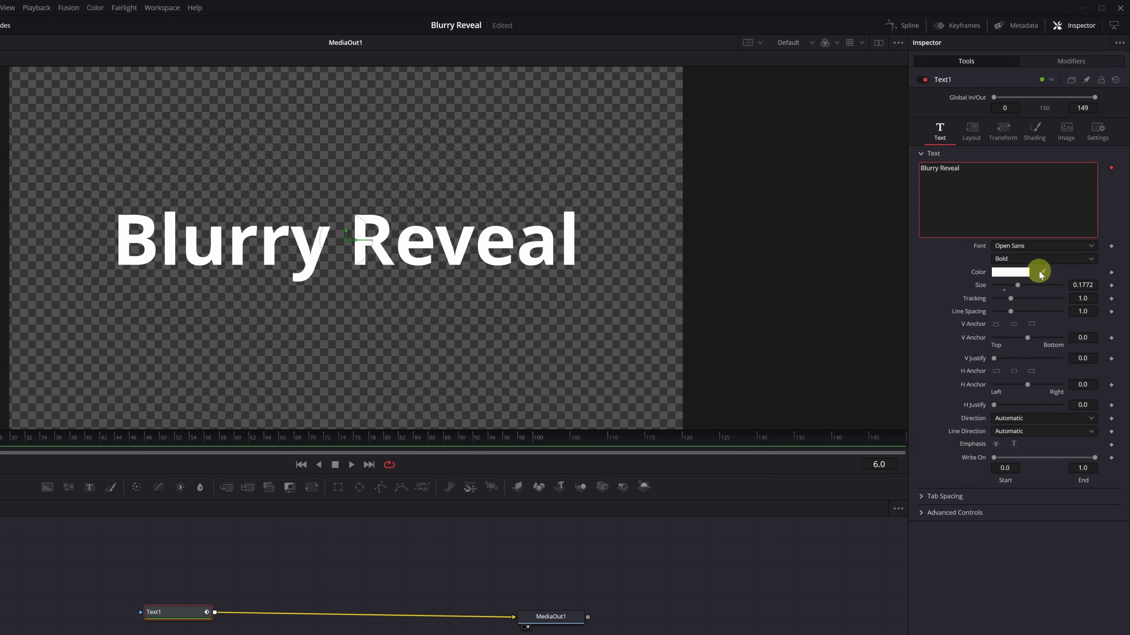
{"action": "left_click", "coordinate": [1068, 64]}
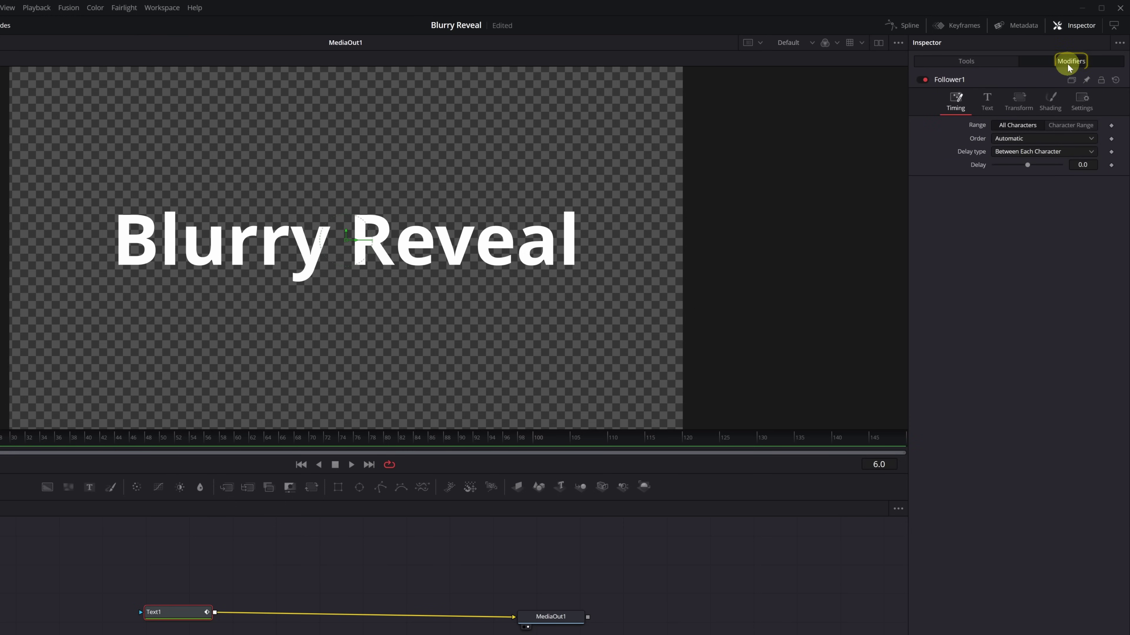
{"action": "left_click", "coordinate": [1048, 111]}
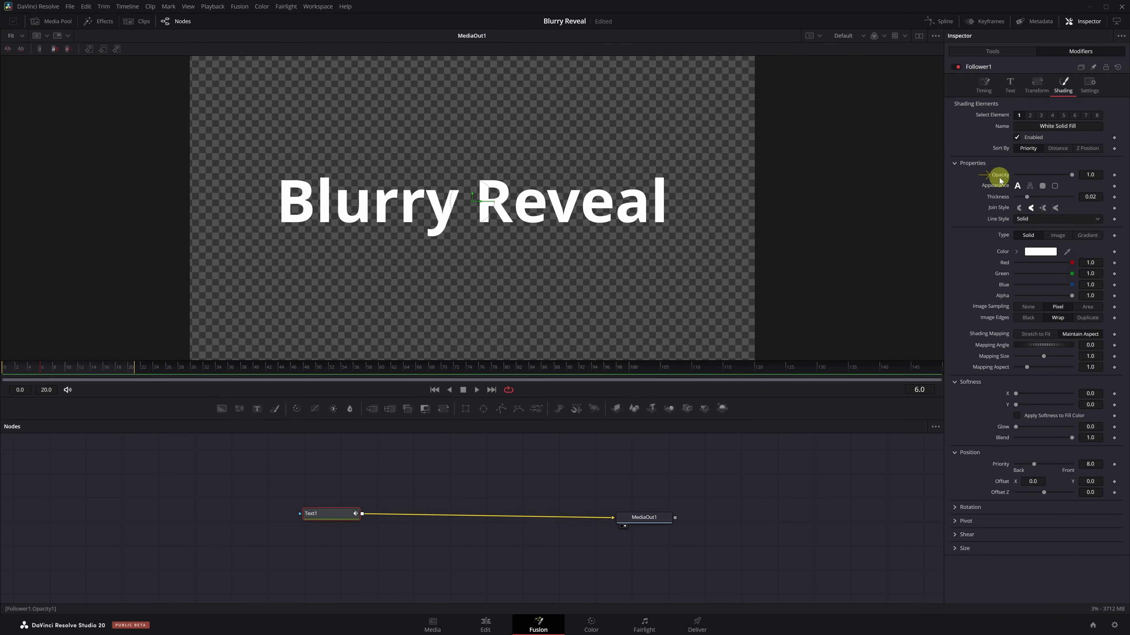
Keyframe the Follower's opacity from 0.0 at frame 0 to 1.0 at frame 10 and play back the fade.
{"action": "left_click", "coordinate": [29, 369]}
{"action": "left_click", "coordinate": [5, 368]}
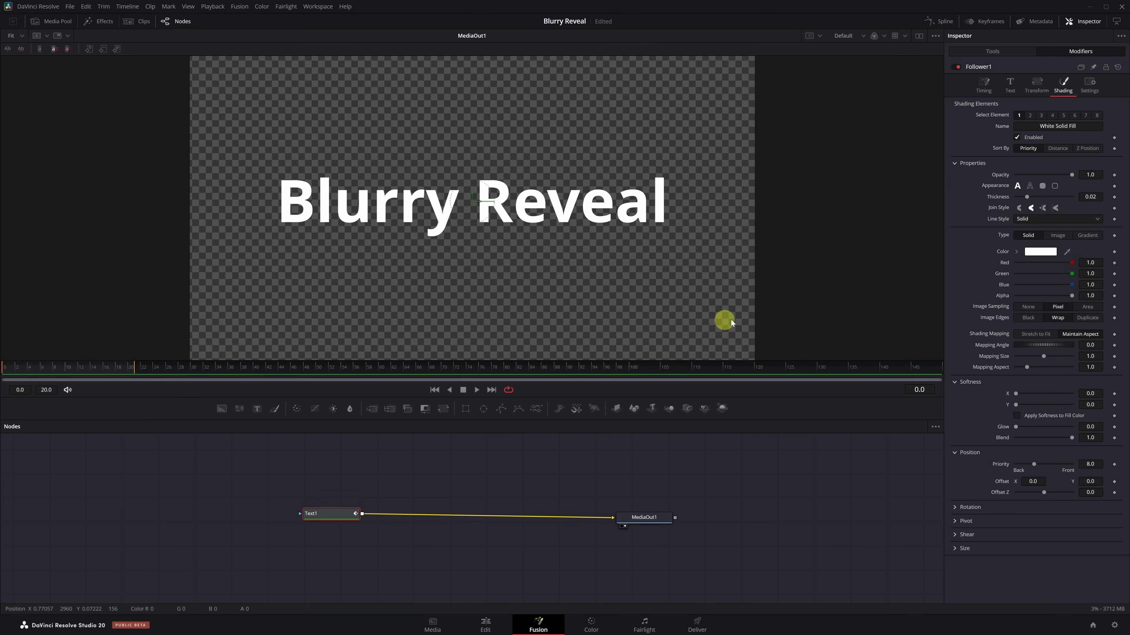
{"action": "left_click_drag", "start_coordinate": [1072, 175], "coordinate": [1015, 176]}
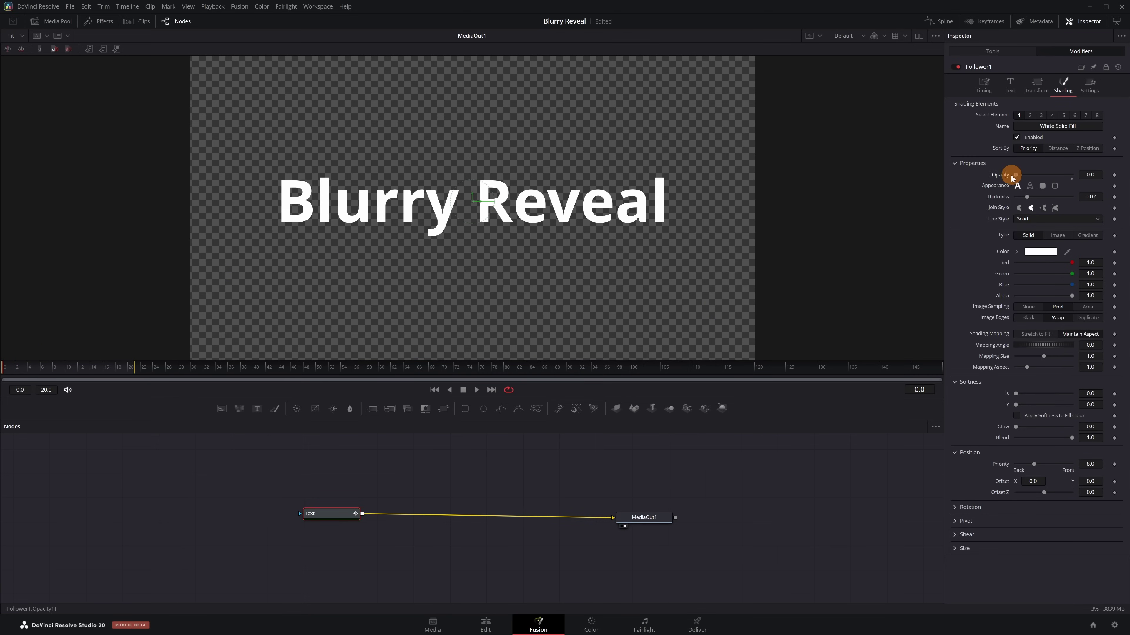
{"action": "left_click", "coordinate": [1114, 175]}
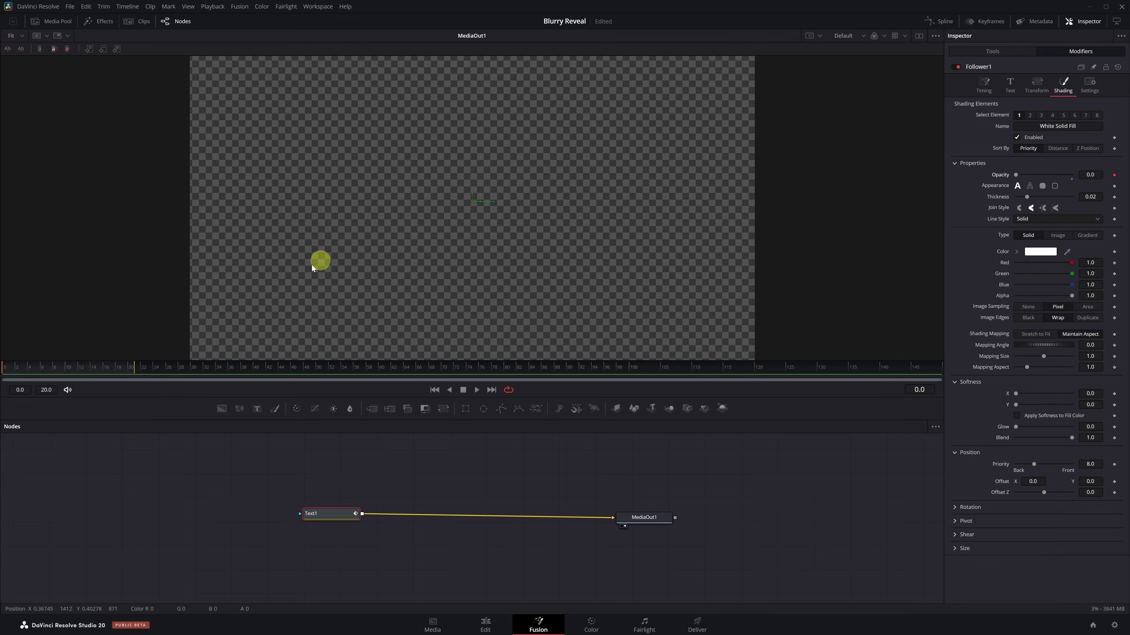
{"action": "left_click", "coordinate": [66, 370]}
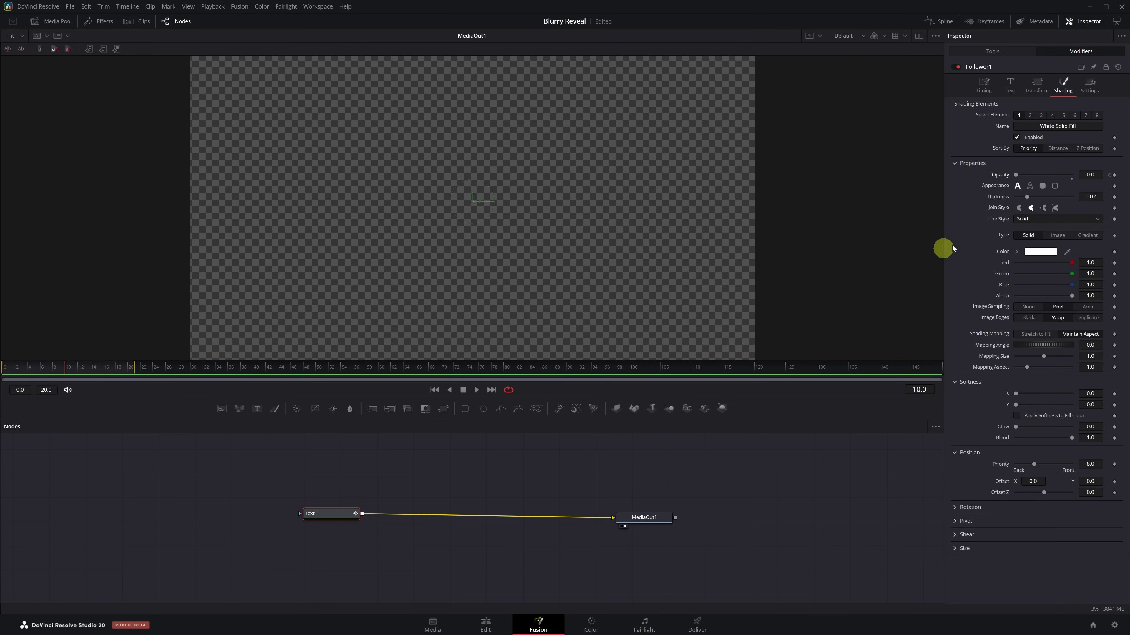
{"action": "left_click_drag", "start_coordinate": [1015, 174], "coordinate": [1078, 177]}
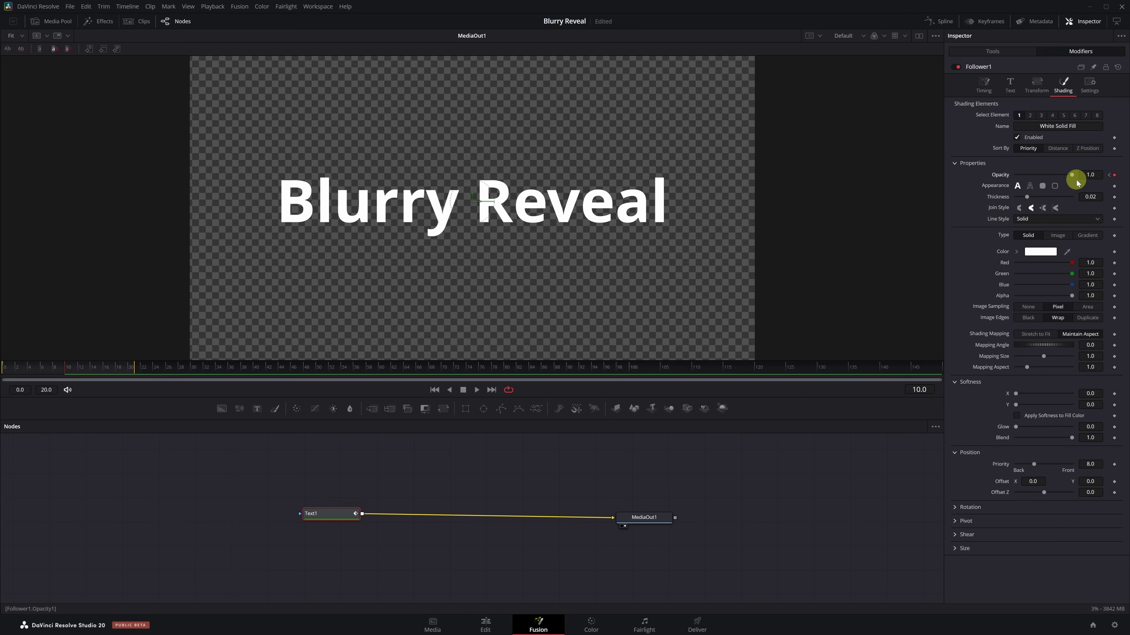
{"action": "key", "text": "space"}
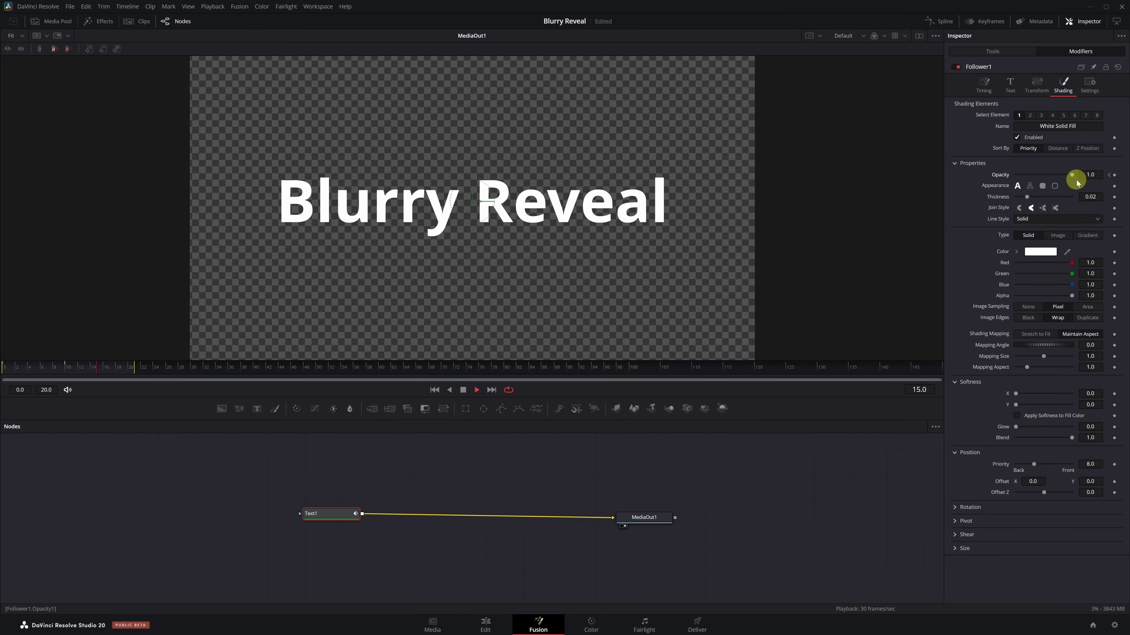
{"action": "key", "text": "space"}
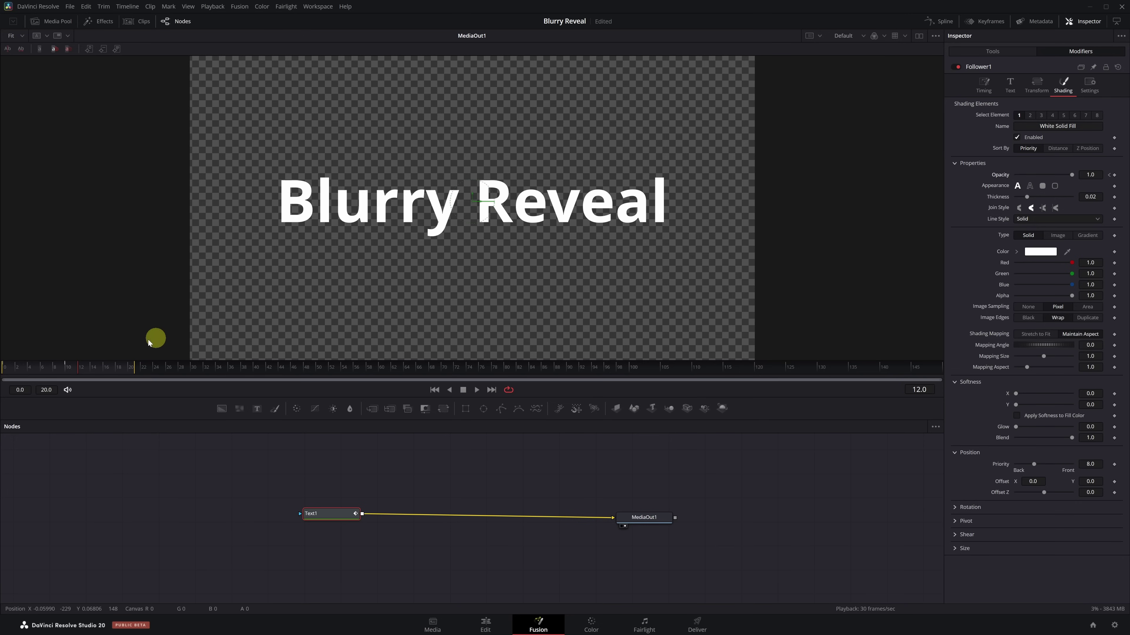
Keyframe the Follower's Softness X and Y from 20.0 at frame 3 to 0.0 at frame 13 and play back the blur.
{"action": "left_click", "coordinate": [24, 368]}
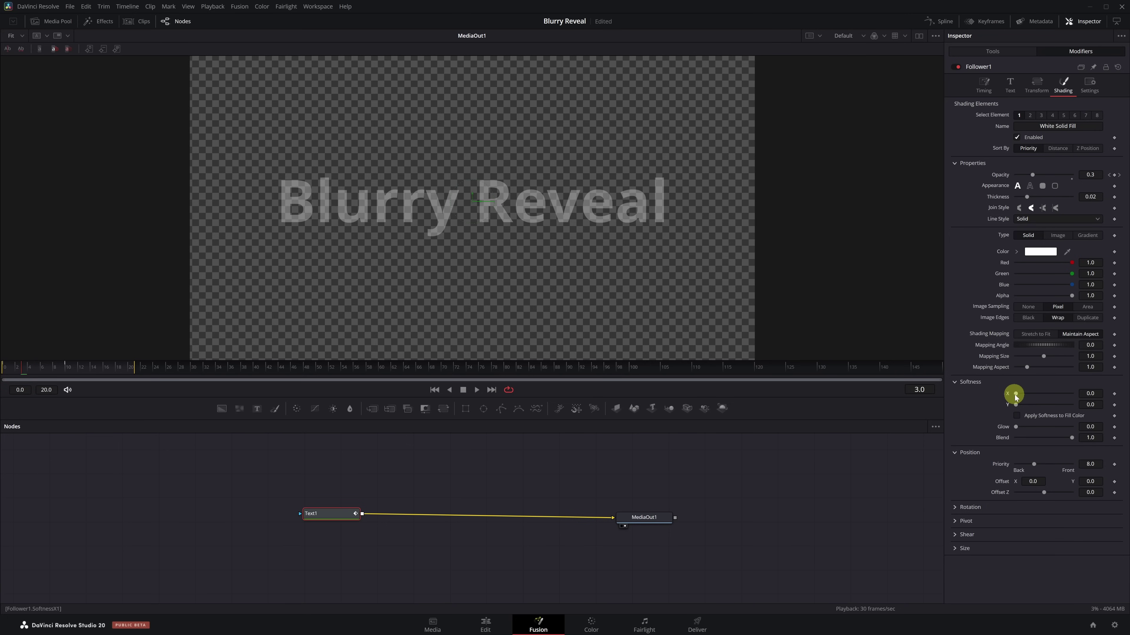
{"action": "left_click_drag", "start_coordinate": [1015, 395], "coordinate": [1072, 403]}
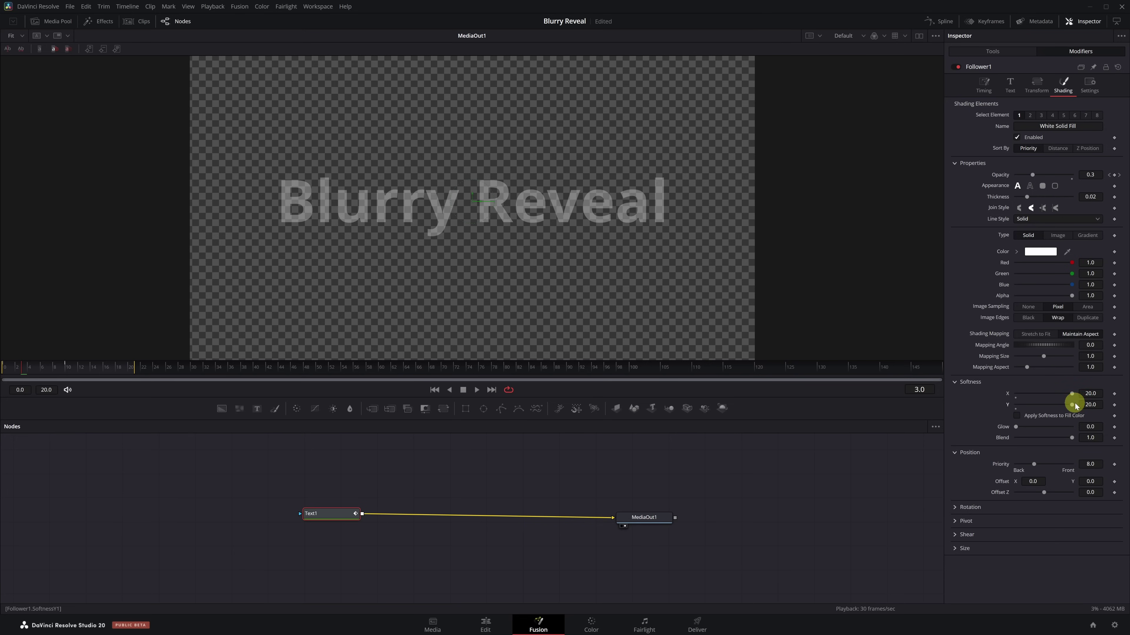
{"action": "left_click", "coordinate": [1114, 394]}
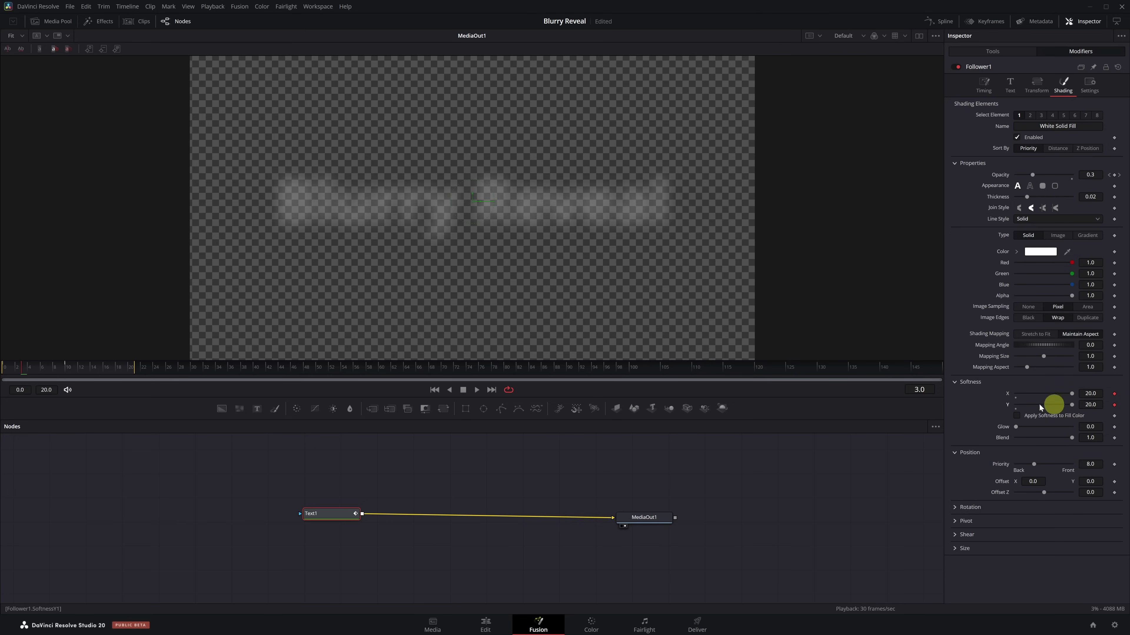
{"action": "left_click", "coordinate": [85, 367]}
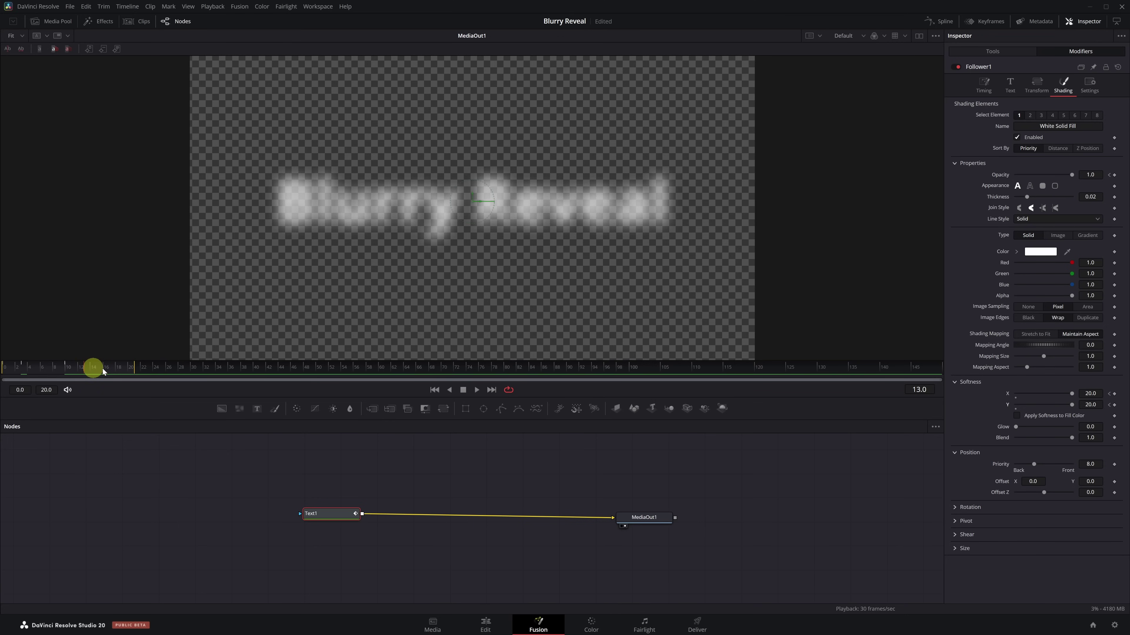
{"action": "left_click_drag", "start_coordinate": [1068, 394], "coordinate": [1001, 410]}
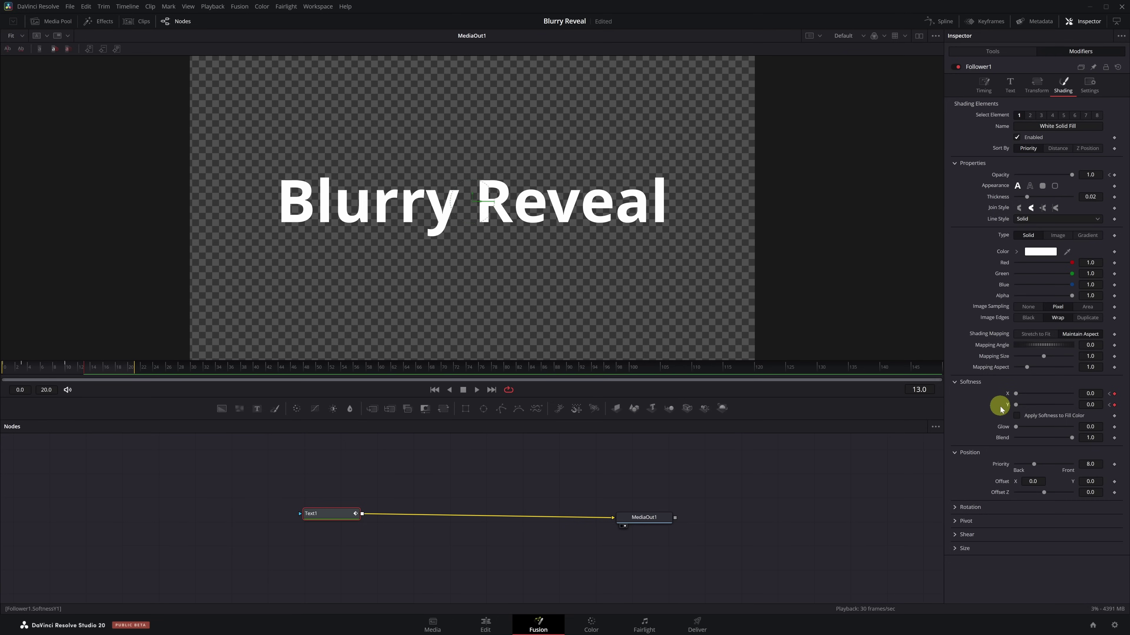
{"action": "key", "text": "space"}
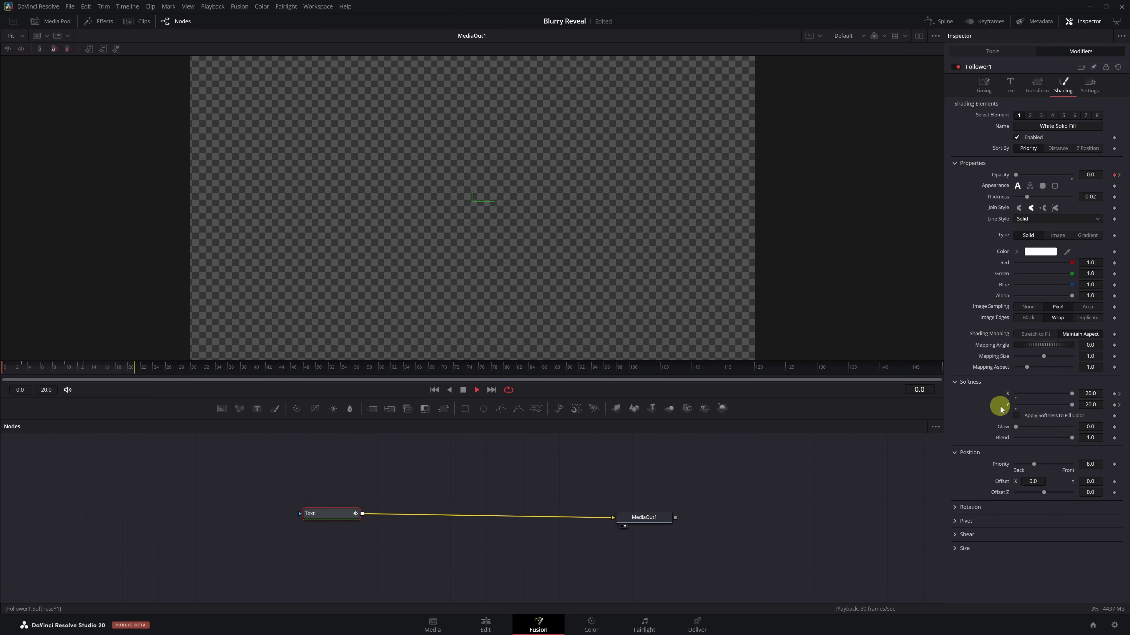
{"action": "key", "text": "space"}
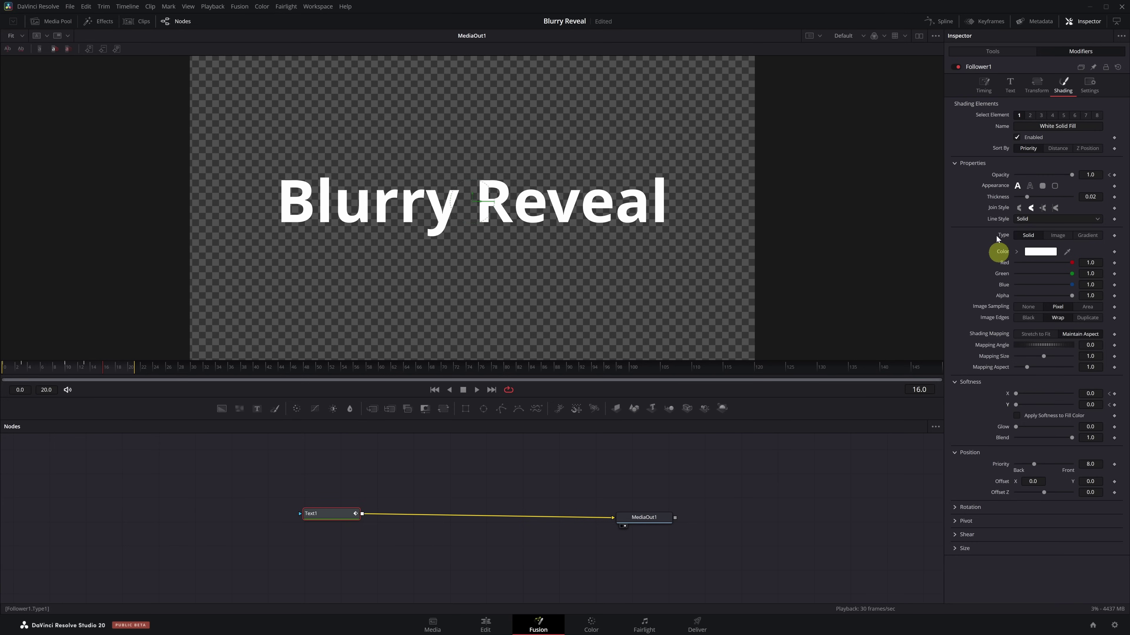
Set the Follower's delay between each character to 2.0 and play back the letter-by-letter reveal.
{"action": "left_click", "coordinate": [986, 94]}
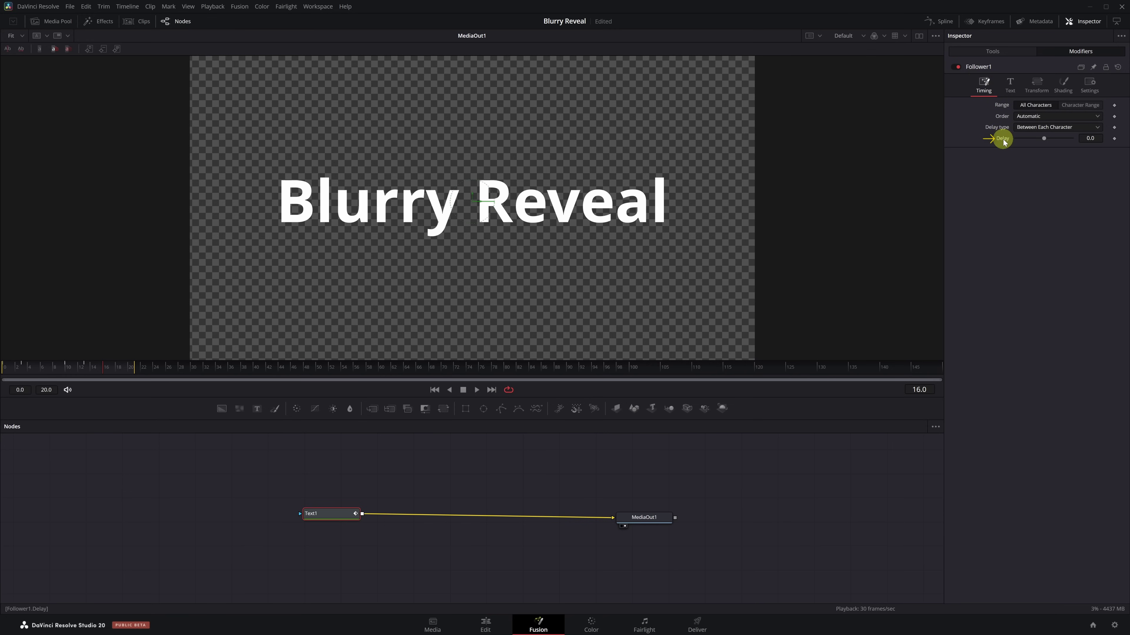
{"action": "left_click", "coordinate": [1092, 138]}
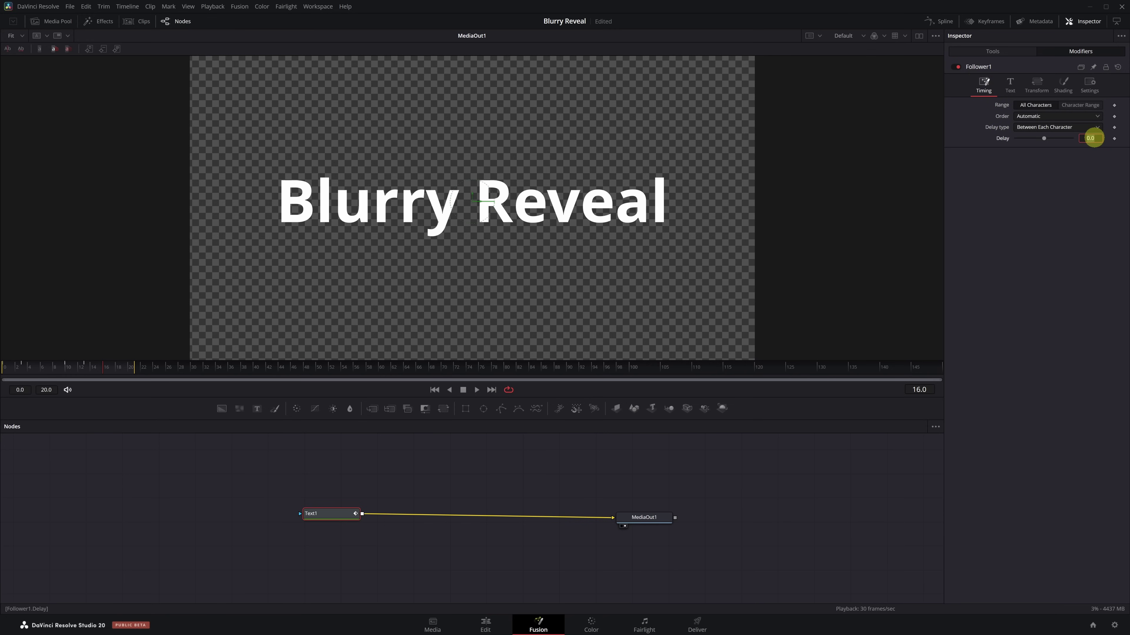
{"action": "type", "text": "2"}
{"action": "key", "text": "Return"}
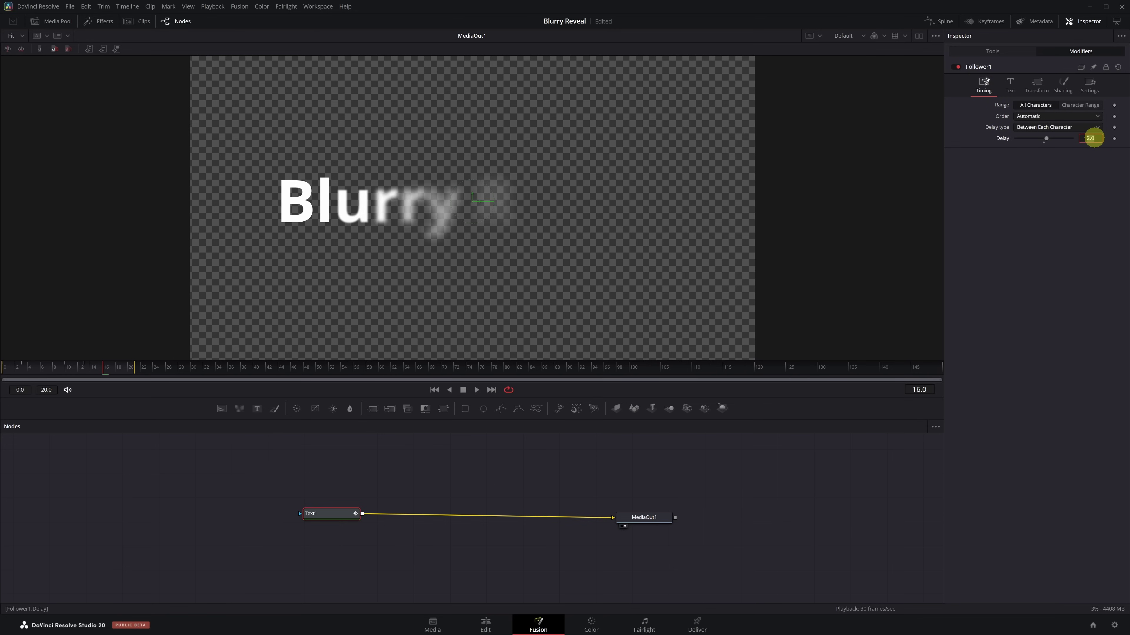
{"action": "key", "text": "space"}
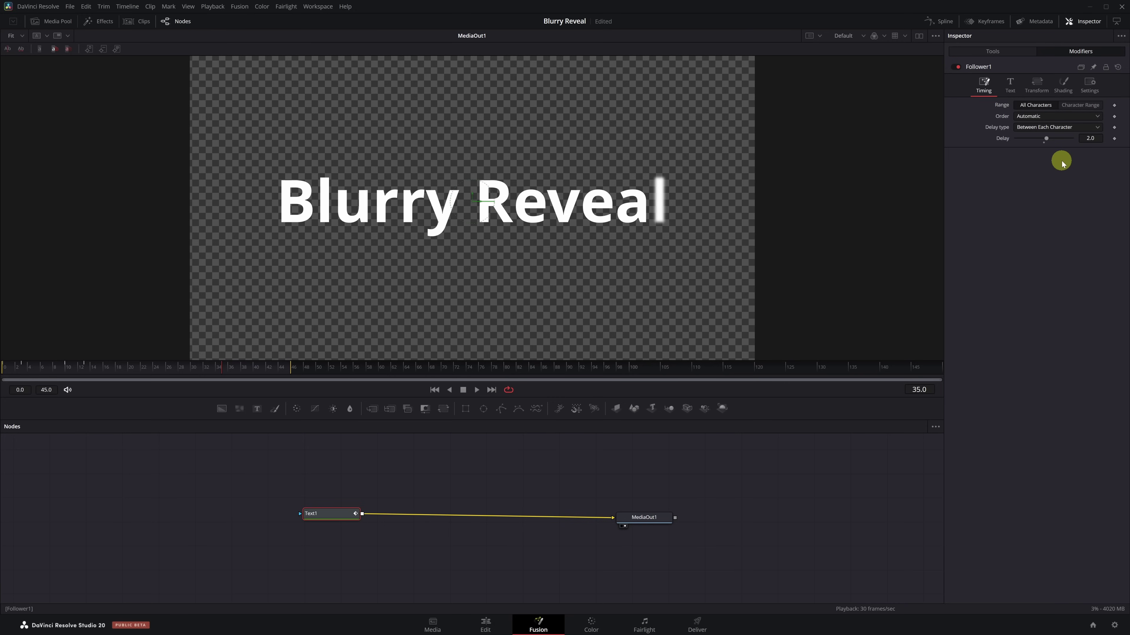
Smooth all opacity and softness keyframes of Text1 in the Spline editor and play back the animation.
{"action": "left_click", "coordinate": [947, 27]}
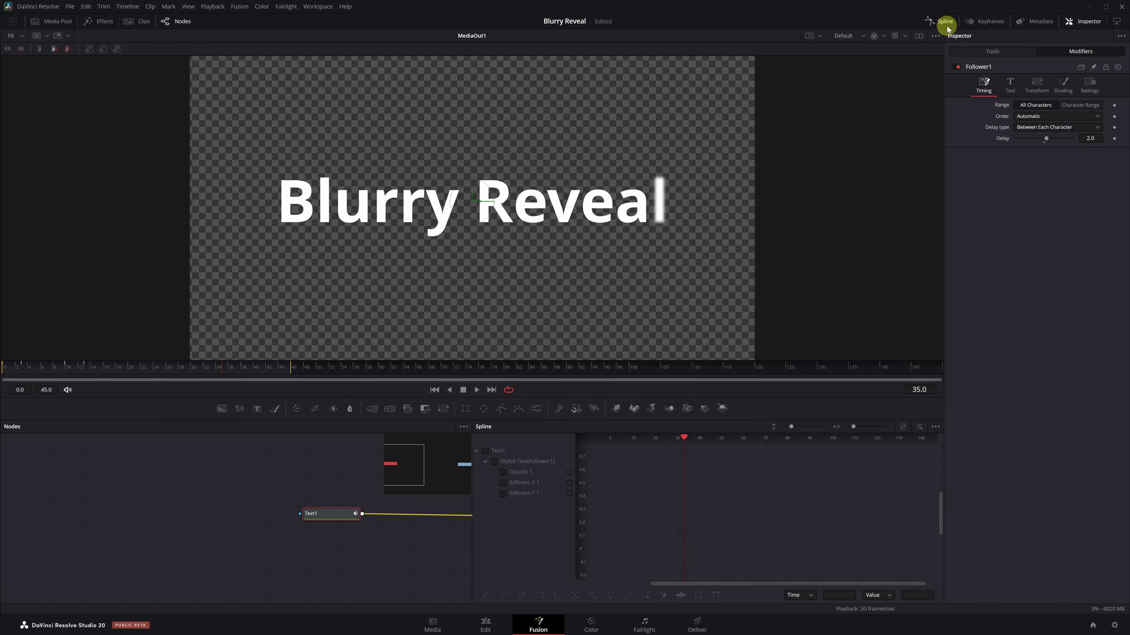
{"action": "left_click", "coordinate": [485, 450]}
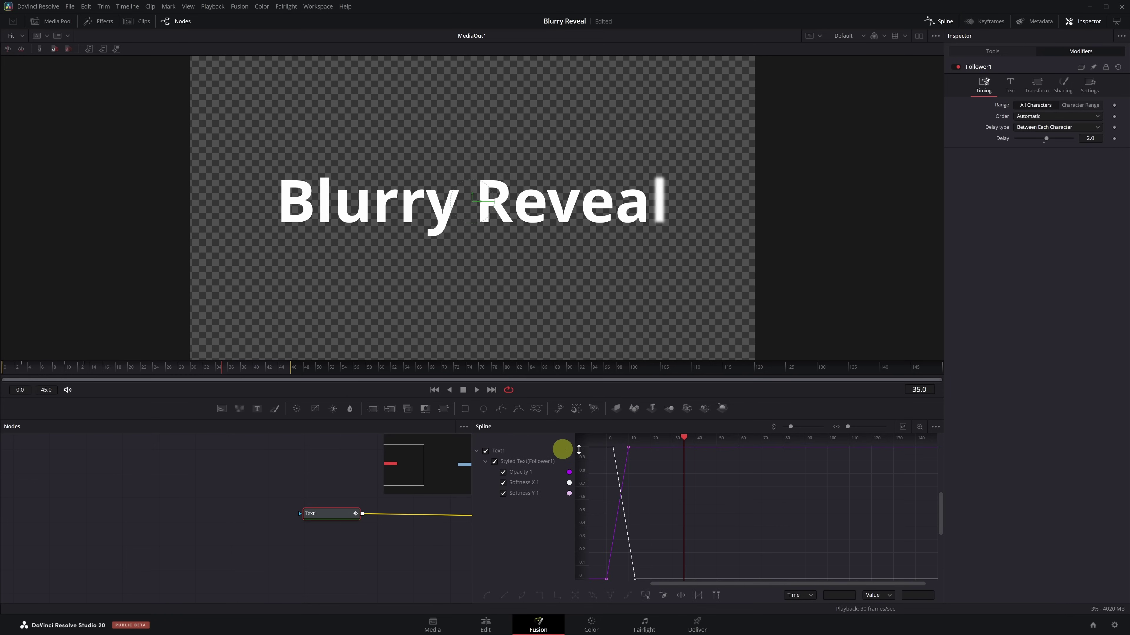
{"action": "left_click", "coordinate": [901, 428]}
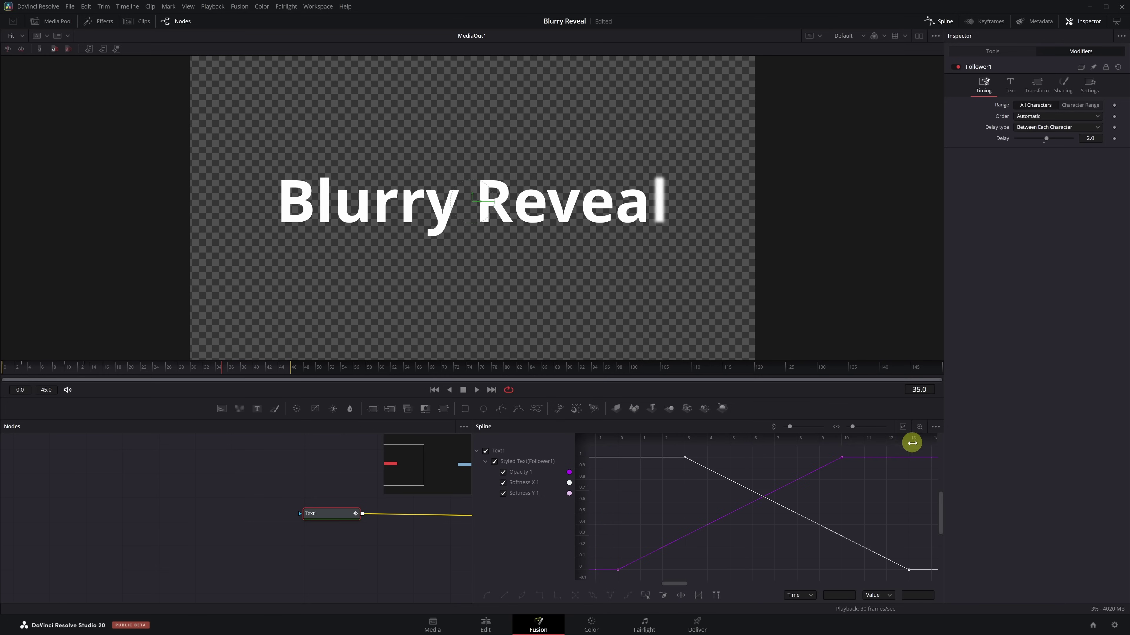
{"action": "left_click_drag", "start_coordinate": [921, 449], "coordinate": [607, 579]}
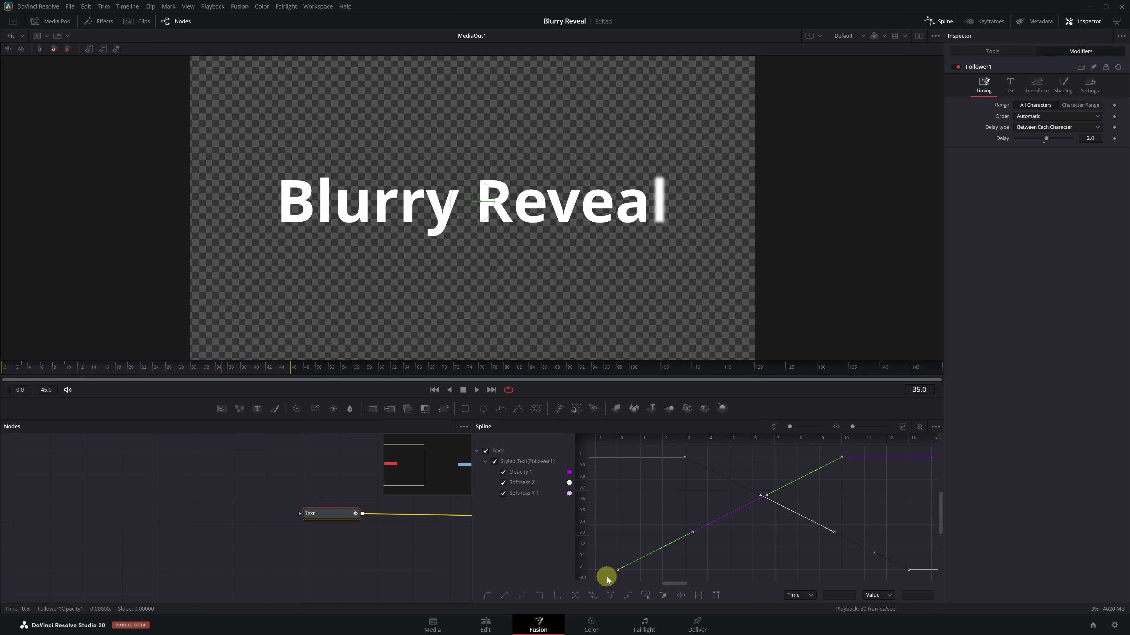
{"action": "key", "text": "s"}
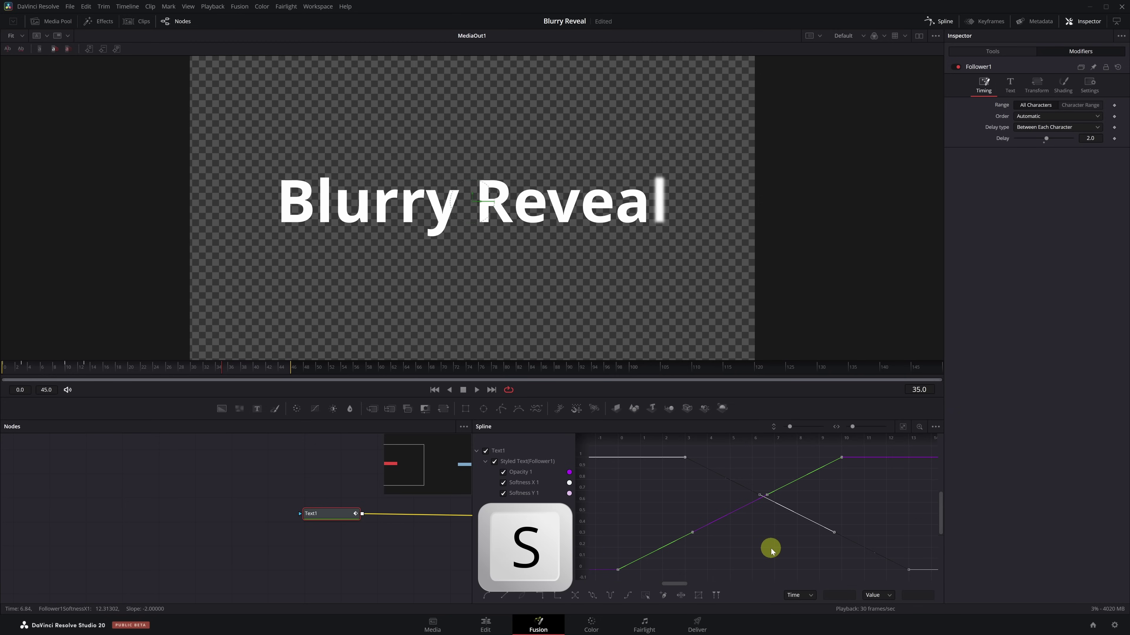
{"action": "key", "text": "space"}
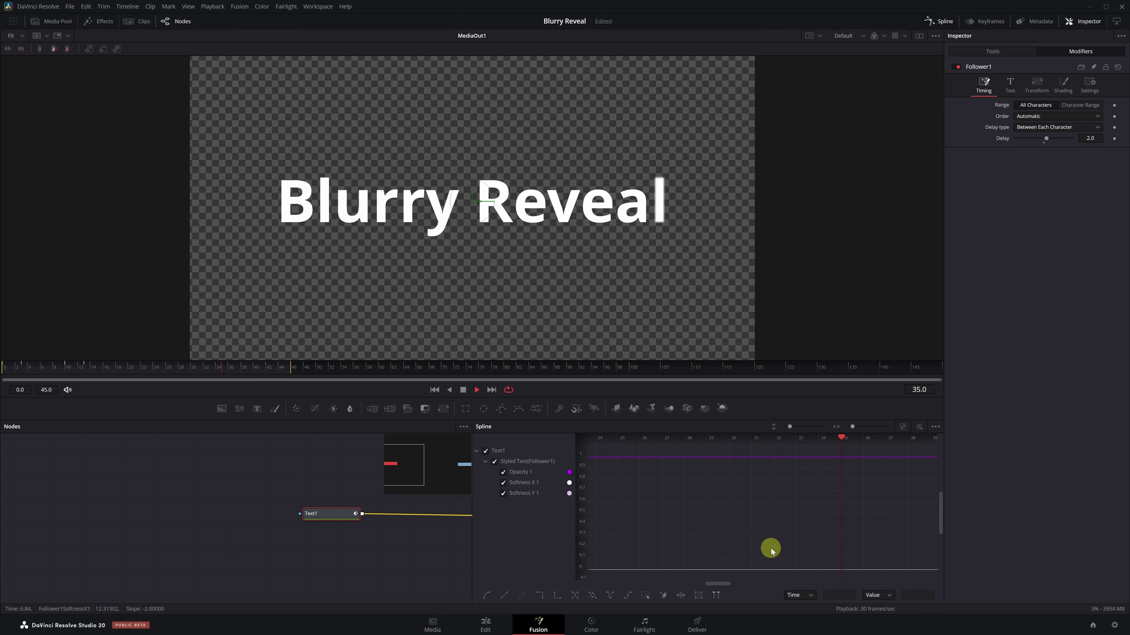
Insert a Soft Glow node between Text1 and MediaOut1 and increase its glow size to spread a wide halo around the text.
{"action": "key", "text": "space"}
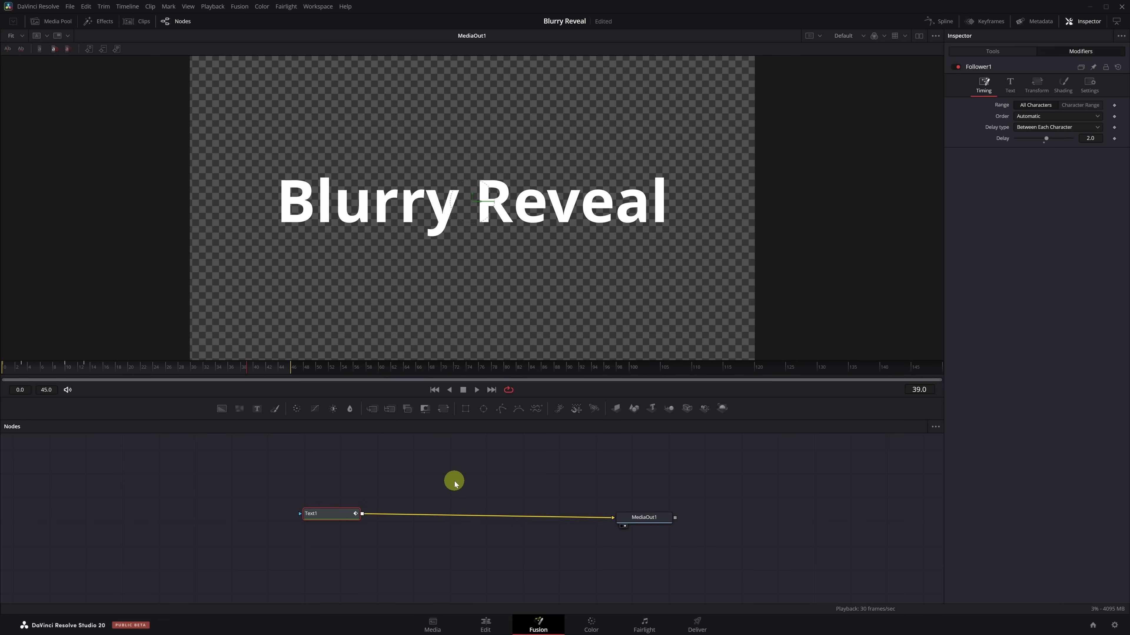
{"action": "key", "text": "shift+space"}
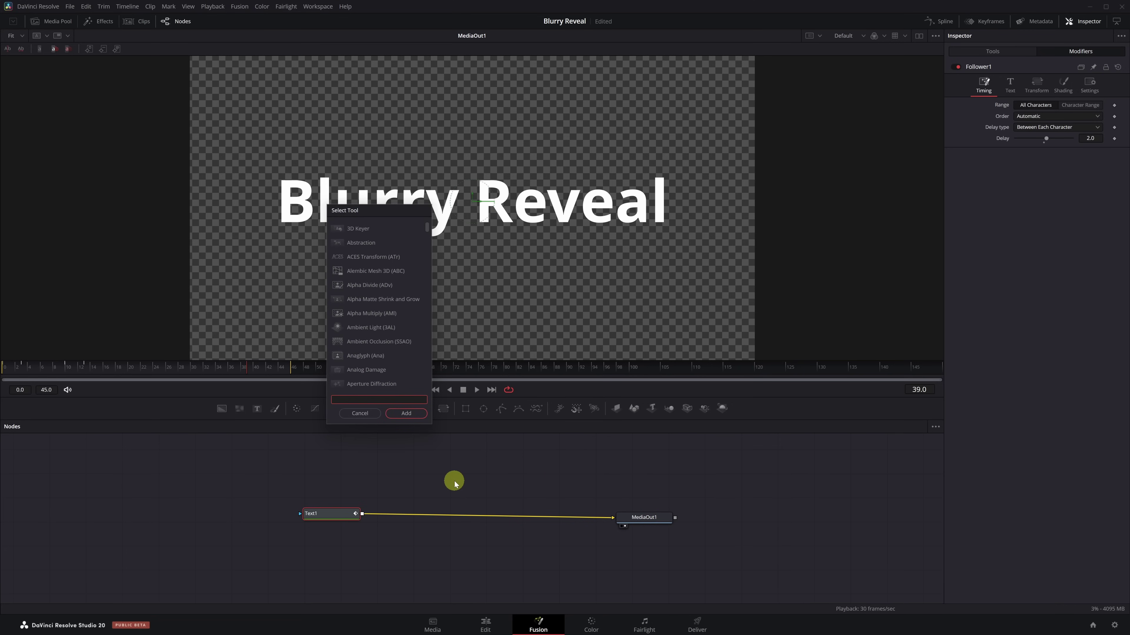
{"action": "type", "text": "soft glo"}
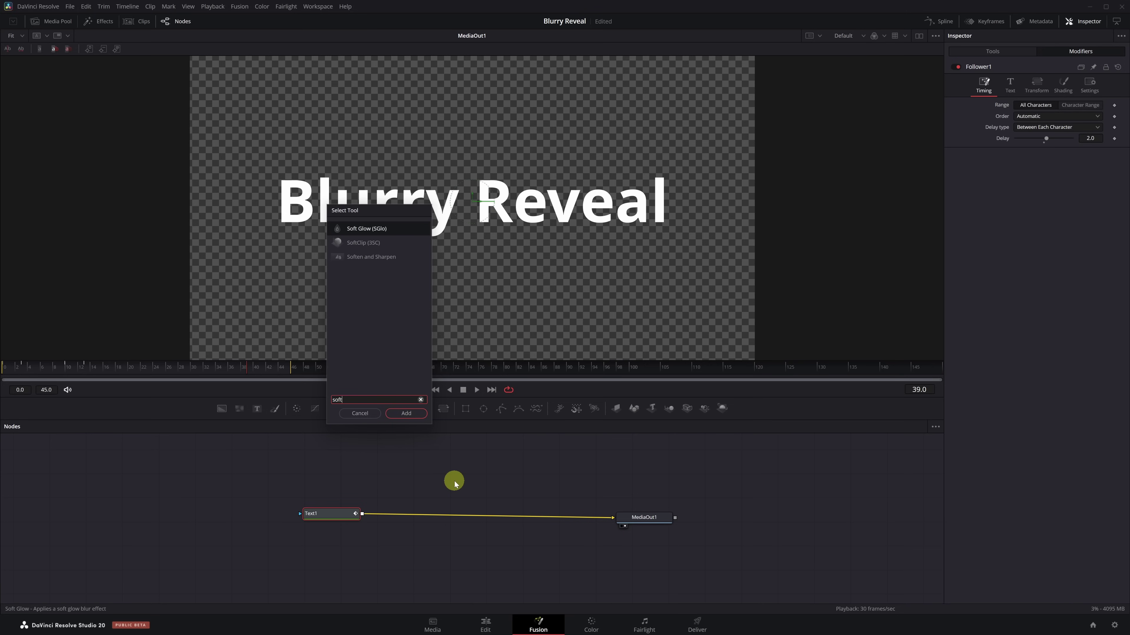
{"action": "left_click", "coordinate": [369, 233]}
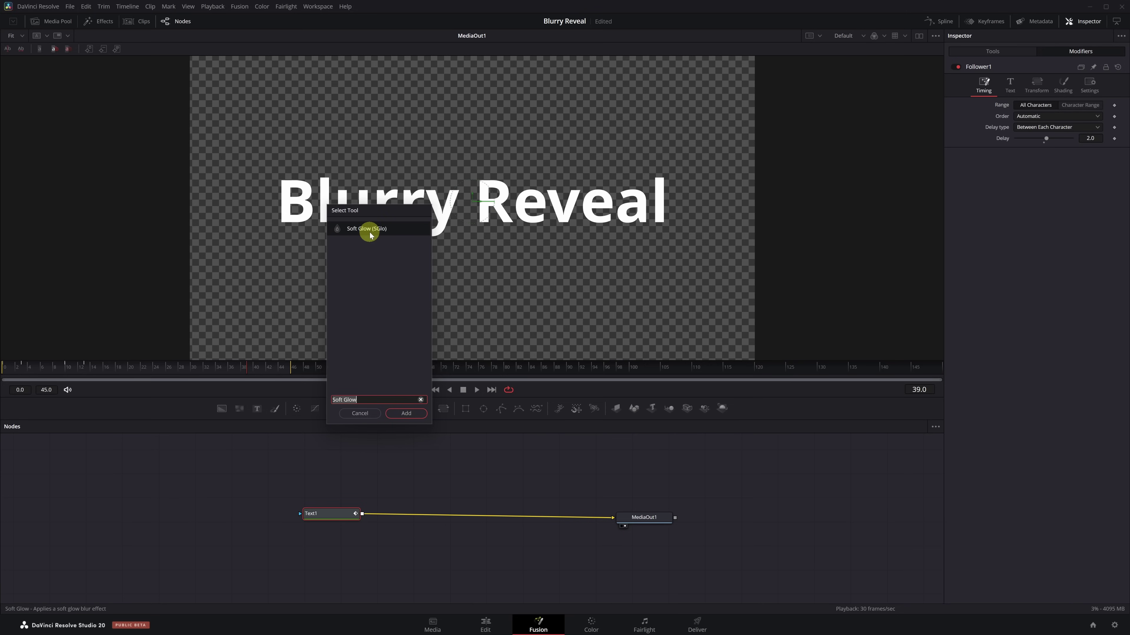
{"action": "left_click", "coordinate": [405, 414]}
{"action": "left_click_drag", "start_coordinate": [416, 515], "coordinate": [491, 518]}
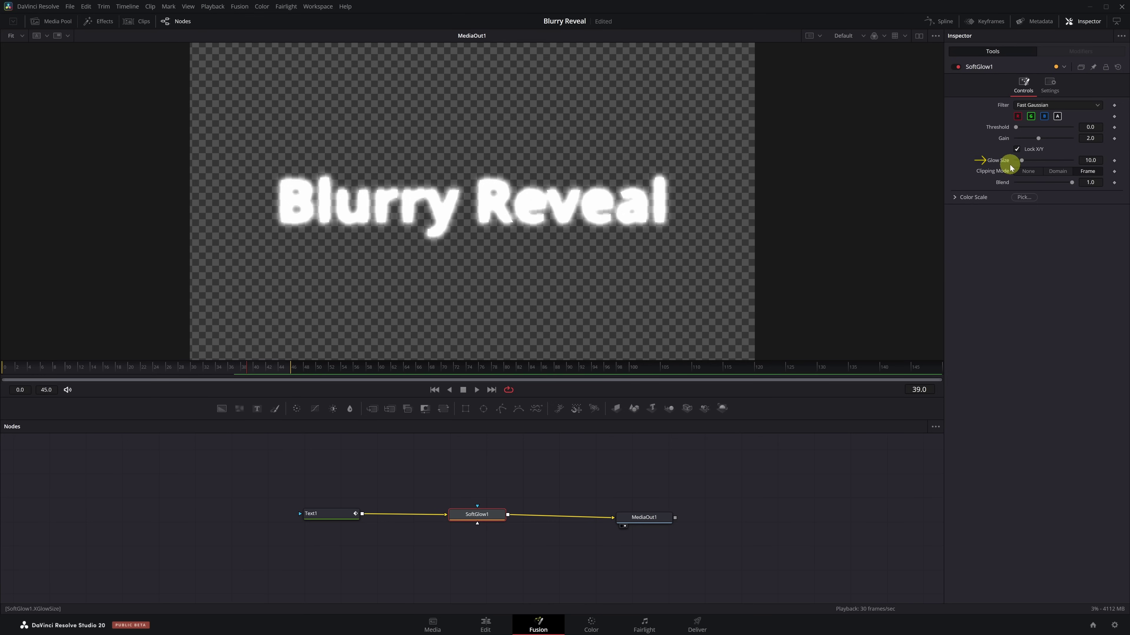
{"action": "mouse_move", "coordinate": [1022, 161]}
{"action": "left_mouse_down"}
{"action": "mouse_move", "coordinate": [1061, 163]}
{"action": "mouse_move", "coordinate": [1030, 142]}
{"action": "left_mouse_up"}
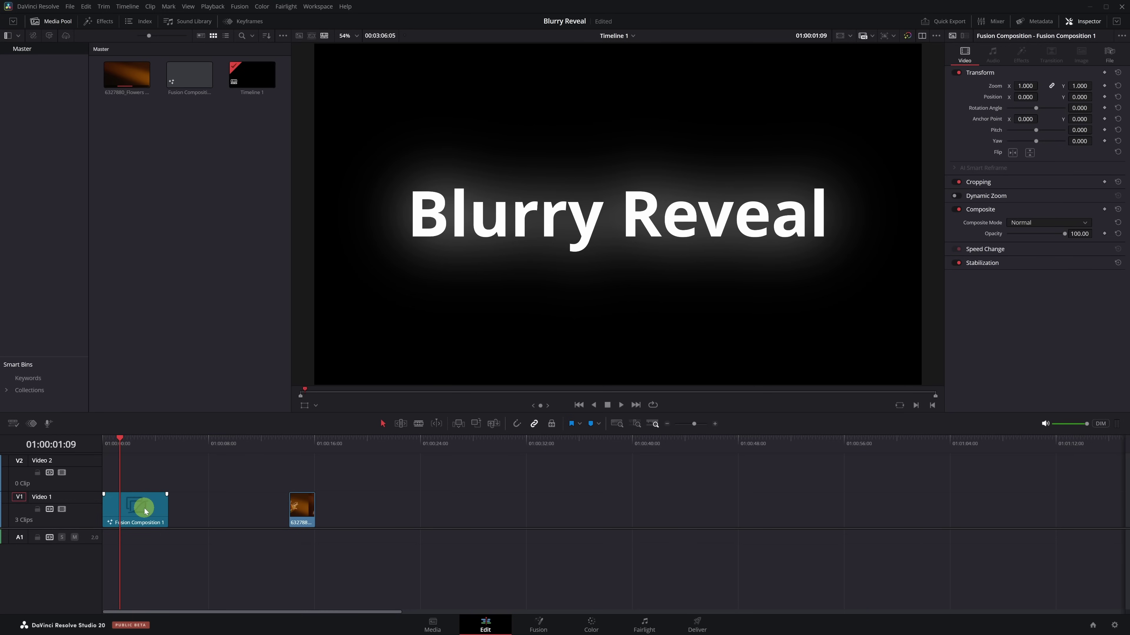
On the Edit page, stack the Fusion composition on Video 2 above the flower clip, both trimmed to 3 seconds, and play back the reveal.
{"action": "left_click", "coordinate": [143, 508]}
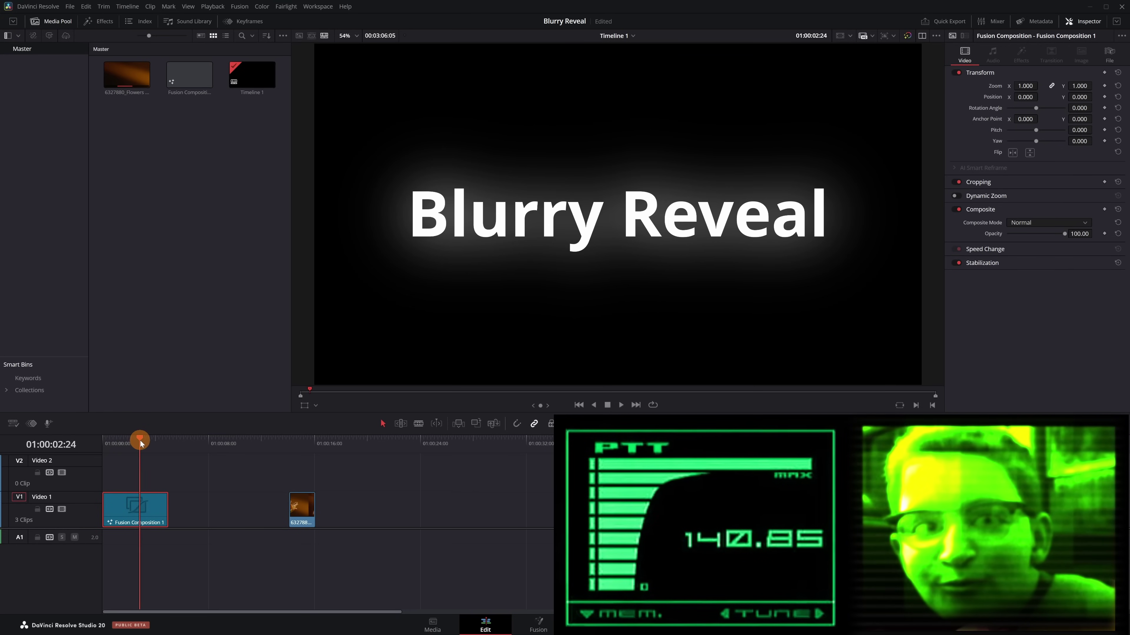
{"action": "left_click_drag", "start_coordinate": [167, 509], "coordinate": [132, 489]}
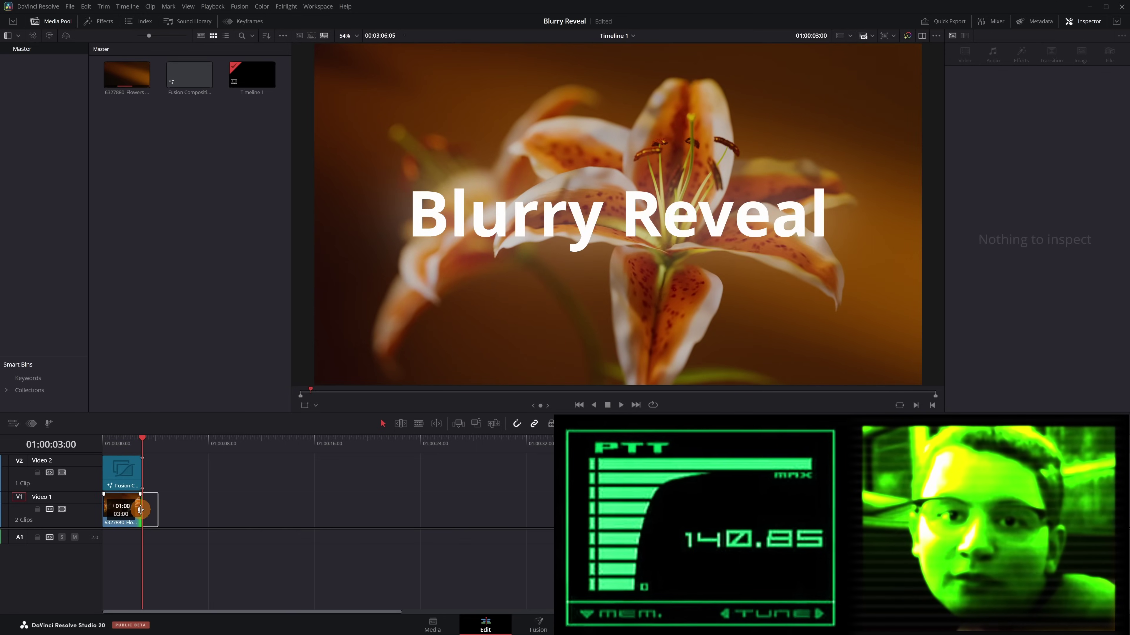
{"action": "left_click_drag", "start_coordinate": [133, 447], "coordinate": [98, 449]}
{"action": "key", "text": "space"}
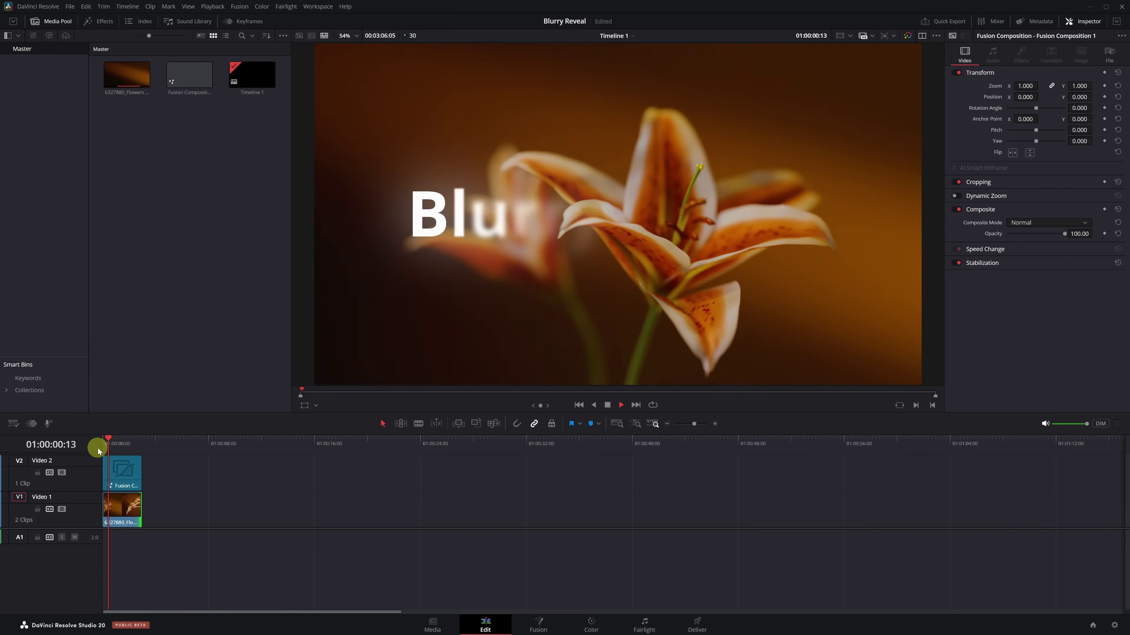
{"action": "left_click", "coordinate": [106, 453]}
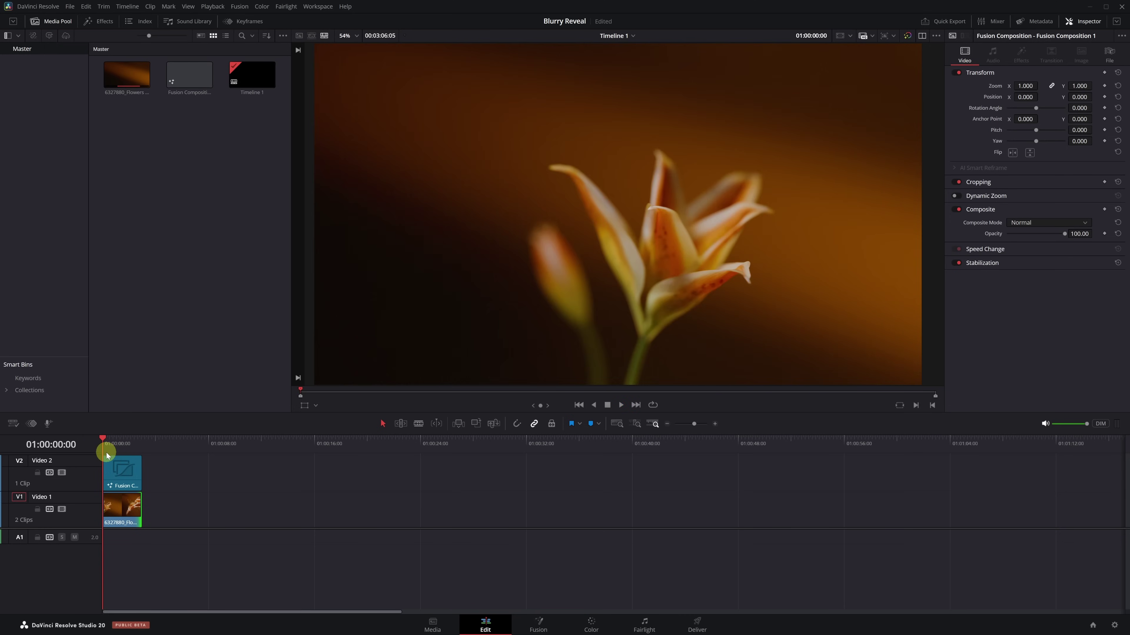